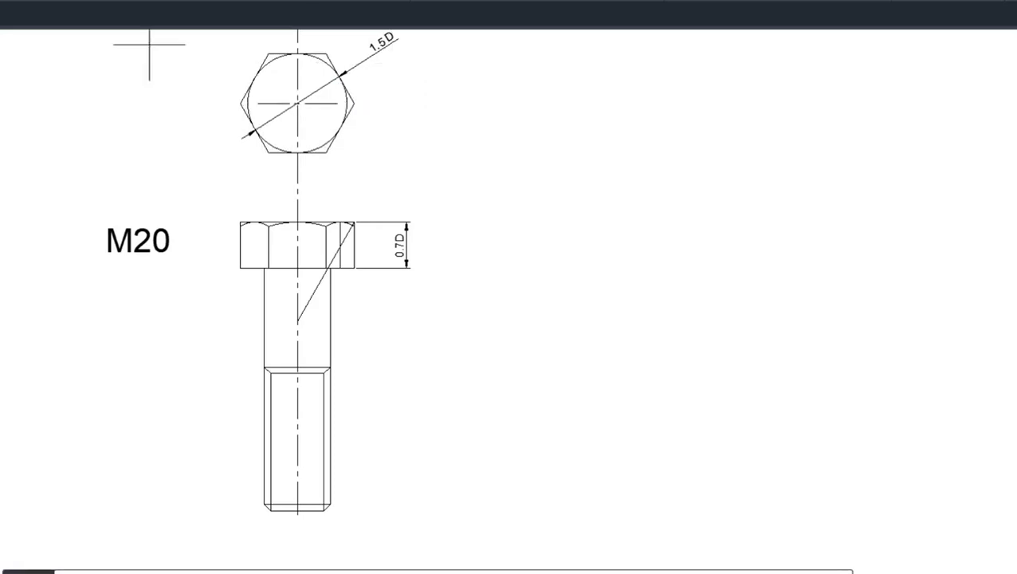
Draw a radius-15 circle to the right of the reference sketch.
text(c)
key(Return)
click(700, 137)
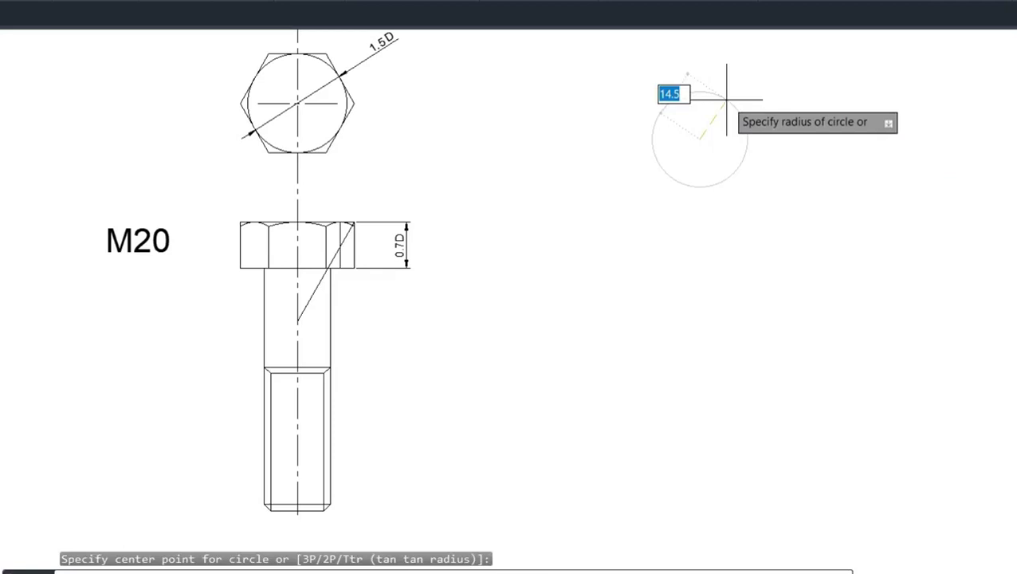
text(15)
key(Return)
Draw a six-sided polygon circumscribed at radius 15 around the circle's centre.
text(pol)
key(Return)
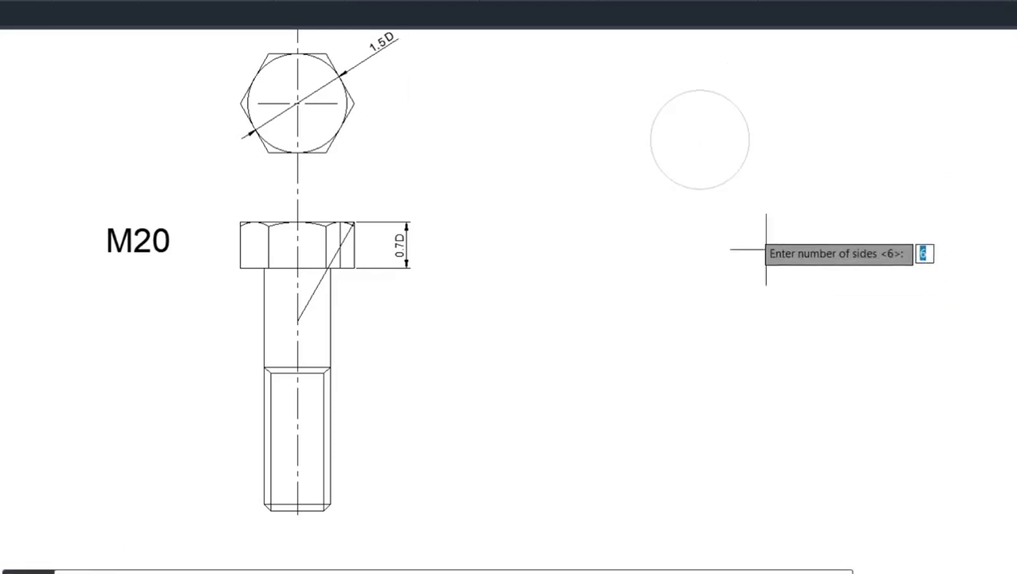
key(Return)
click(700, 139)
text(c)
key(Return)
text(15)
key(Return)
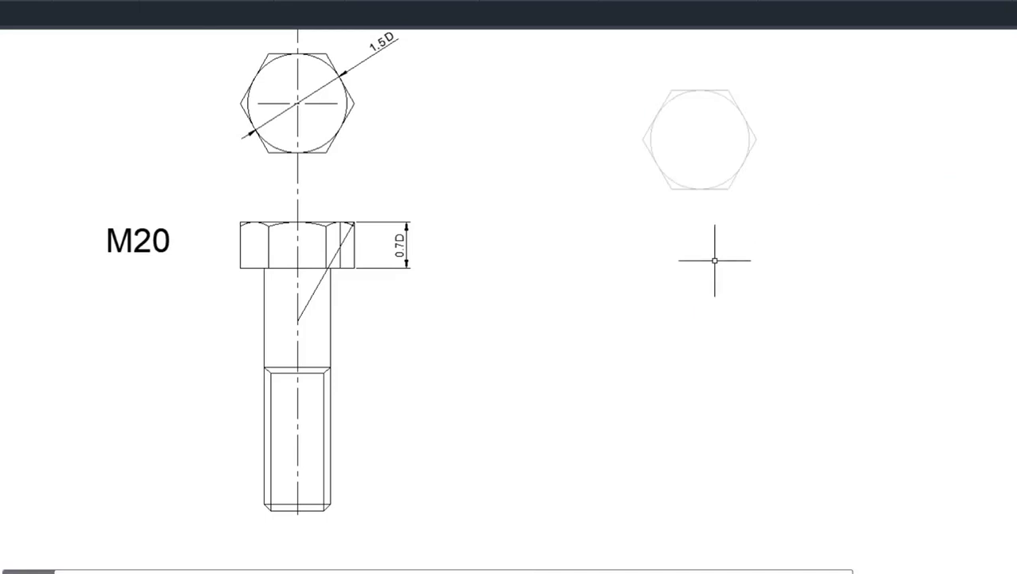
text(l)
key(Return)
Drop vertical projection lines from the hexagon's left and right corners.
click(642, 138)
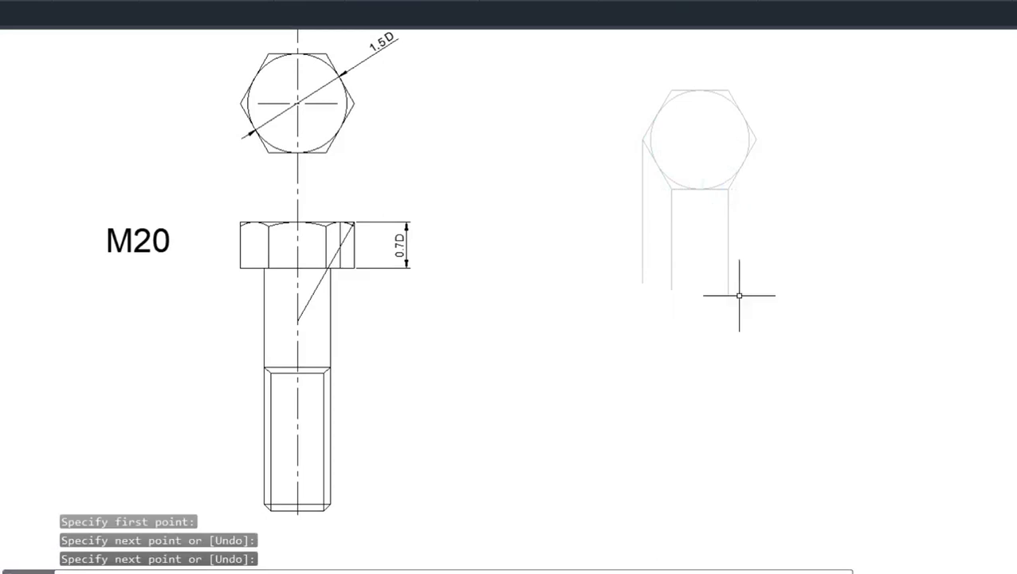
key(Return)
click(757, 139)
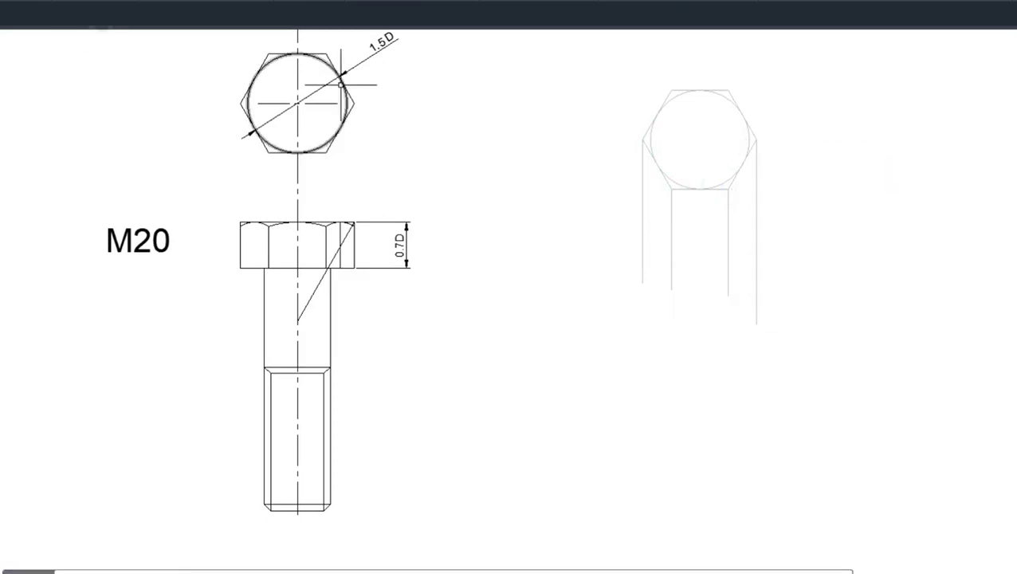
key(Return)
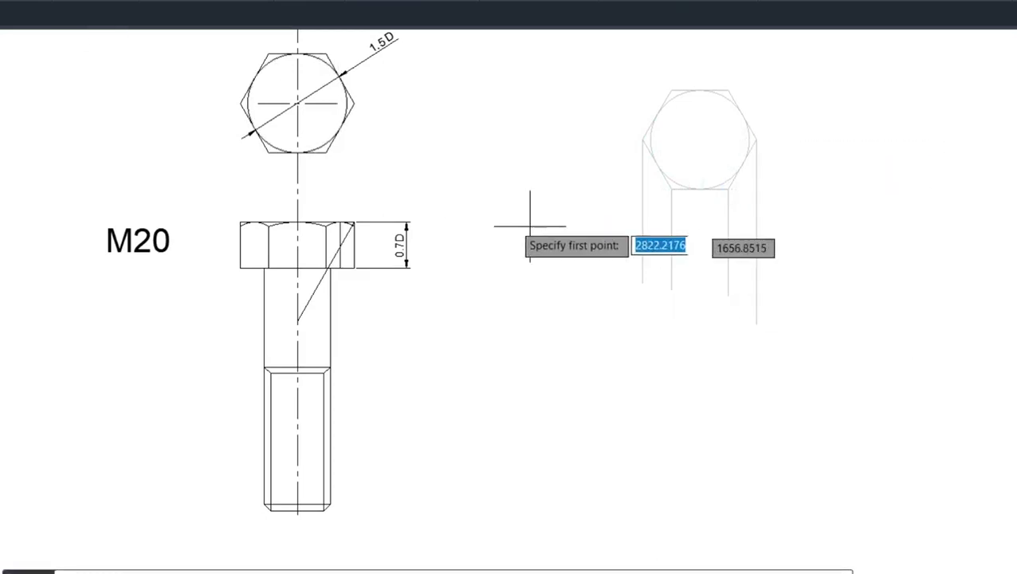
Join the two projection lines with a horizontal line for the head's top.
click(642, 221)
click(756, 221)
key(Return)
key(Return)
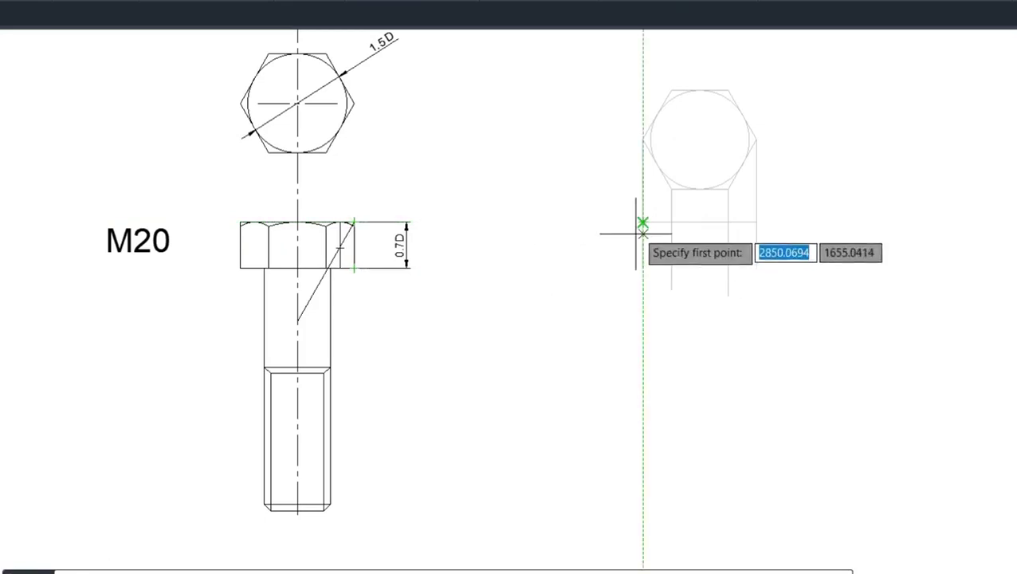
Draw the head's bottom edge between the left and right projection lines.
click(643, 268)
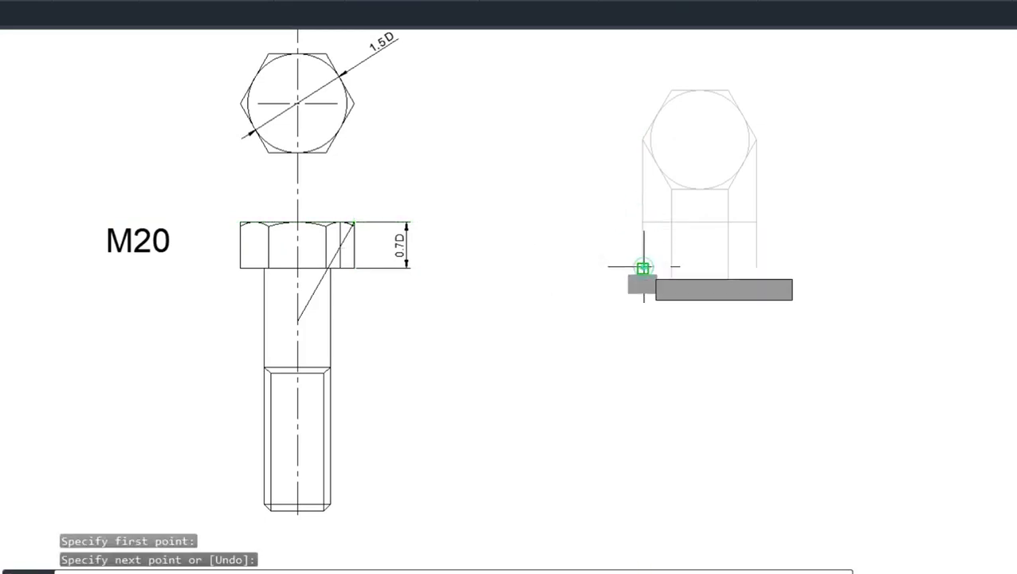
click(756, 268)
key(Escape)
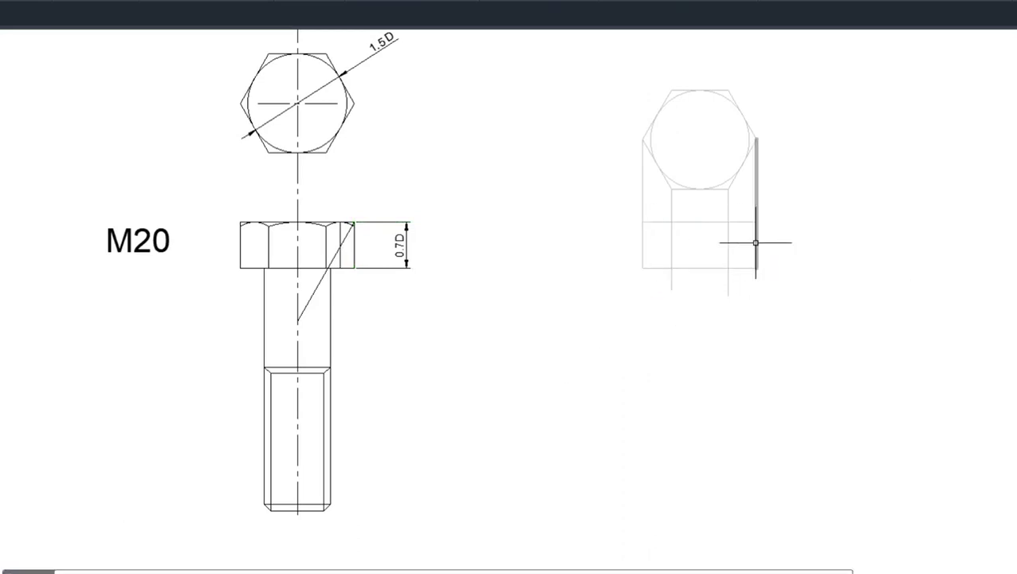
Run a centre line from the hexagon's top midpoint down past the head, erasing two stray lines.
key(l)
key(Return)
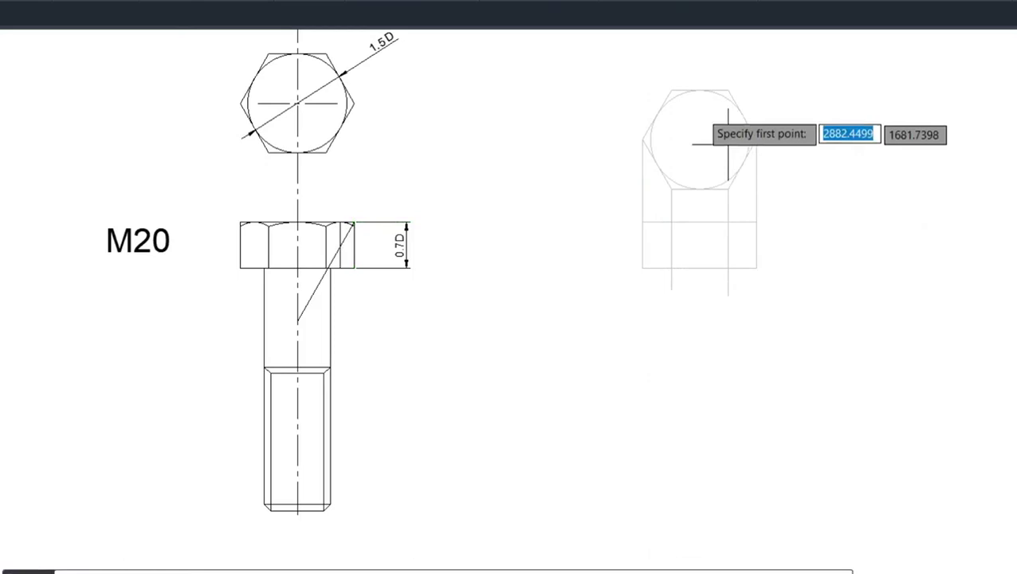
click(699, 90)
click(686, 520)
key(Escape)
key(Delete)
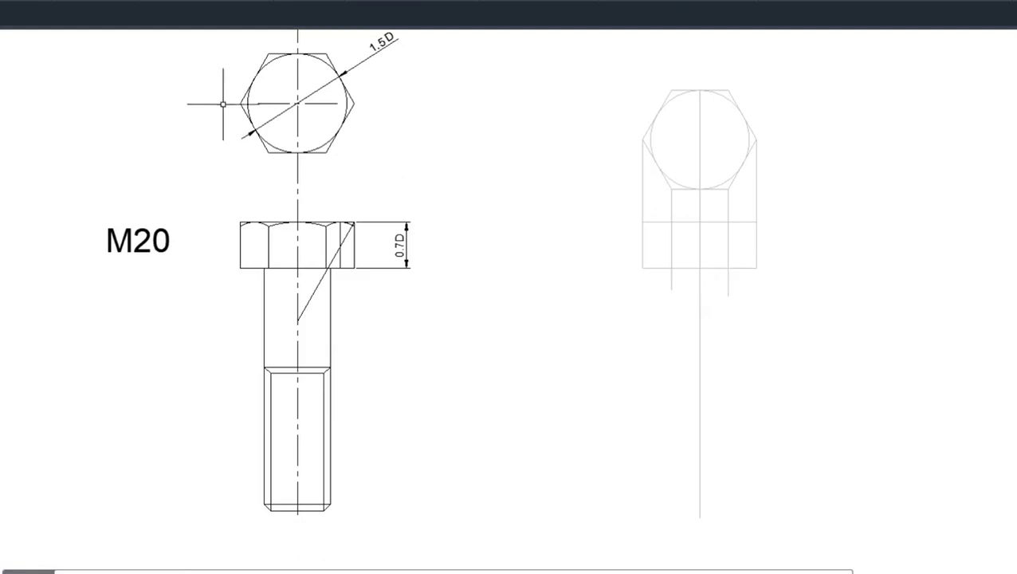
Outline the shank below the head: 60 down, 20 across, 60 up.
key(l)
key(Return)
click(732, 269)
text(60)
key(Return)
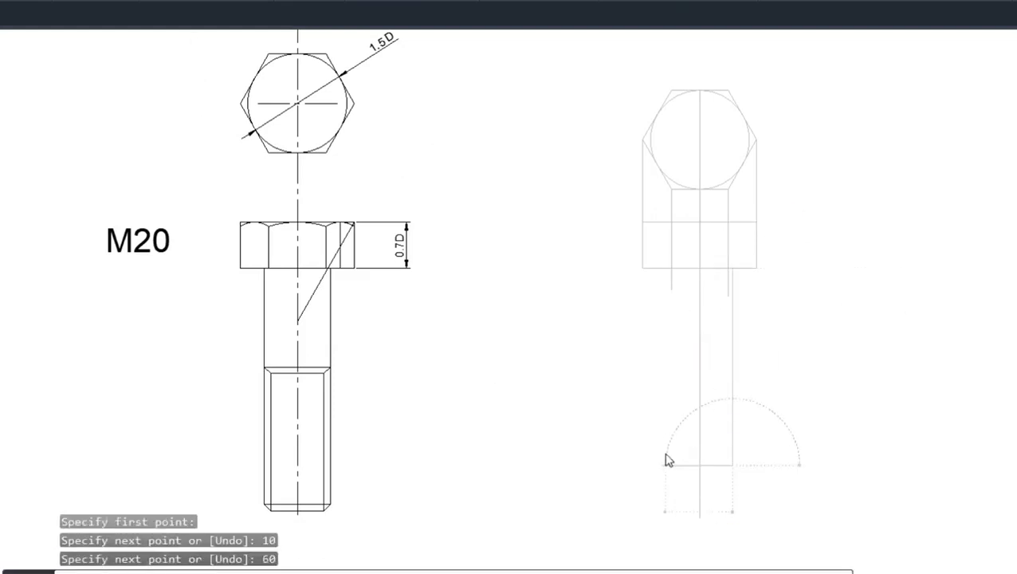
text(20)
key(Return)
text(60)
key(Return)
key(Return)
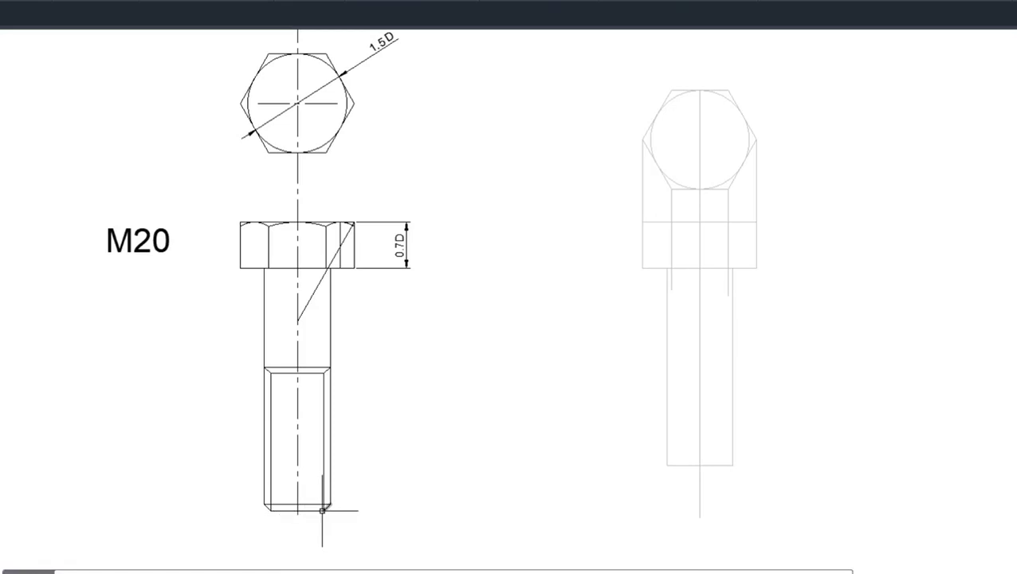
Start a 20-unit line across the shank, offset 2 from its end.
key(l)
key(Return)
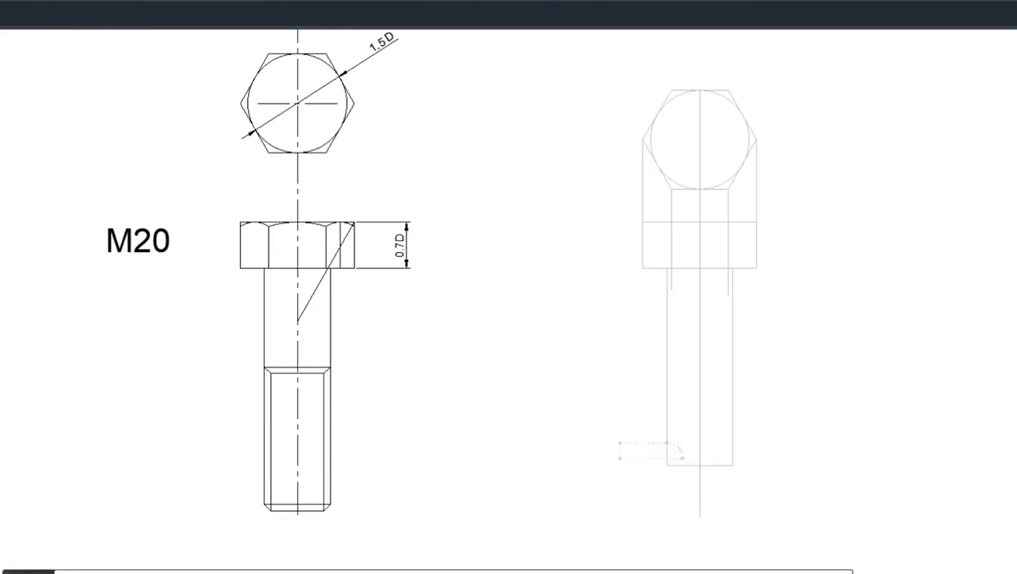
text(2)
key(Return)
text(20)
key(Return)
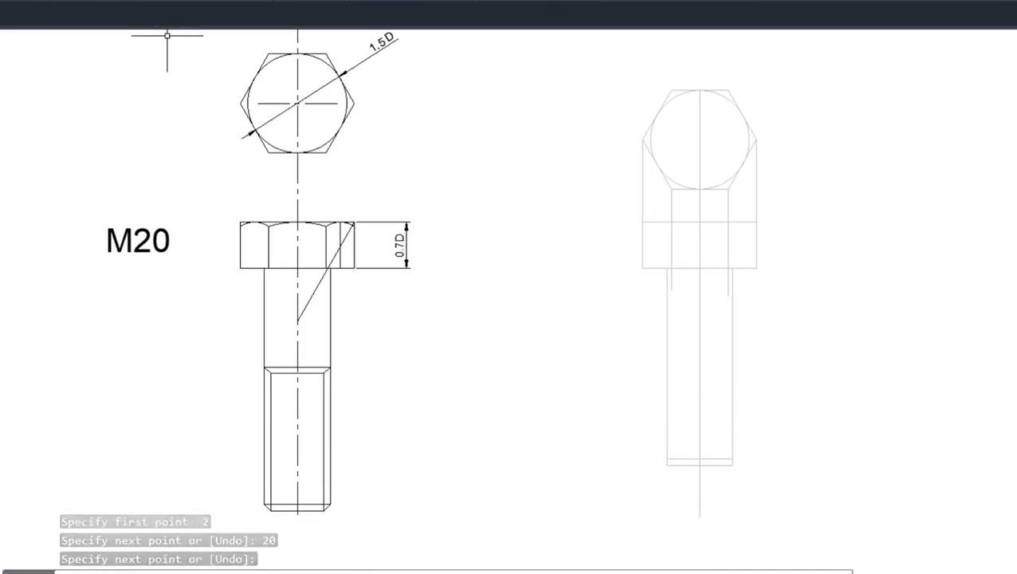
Draw the 2-unit chamfer line at the shank's end near the bolt base.
text(2)
key(Return)
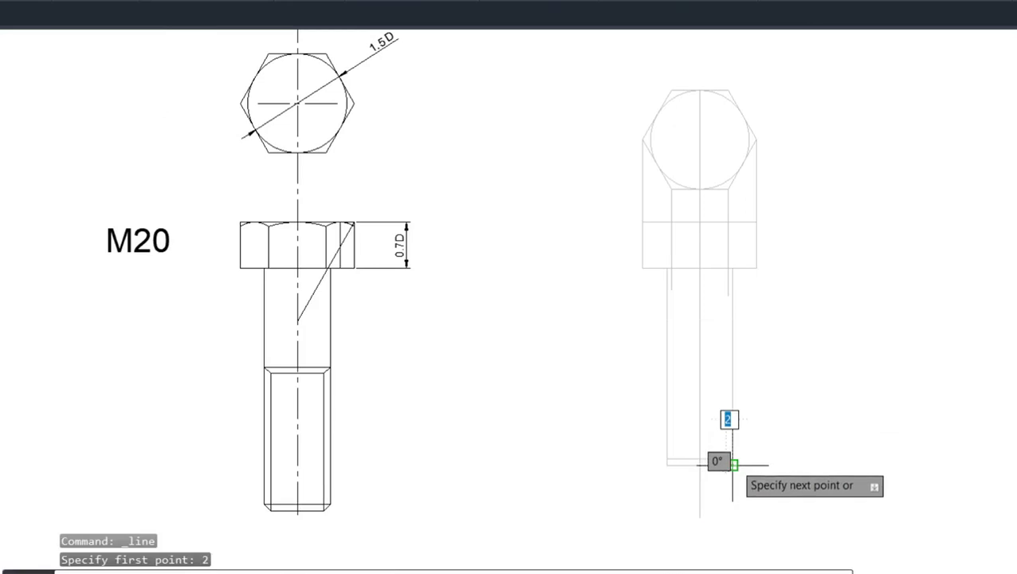
key(Return)
key(Return)
scroll(661, 465, up, 5)
text(2)
key(Return)
click(671, 464)
scroll(672, 463, down, 3)
key(Return)
key(Return)
Draw the left and right inner thread lines from the shank base up the shank.
click(664, 466)
click(664, 258)
key(Return)
key(Return)
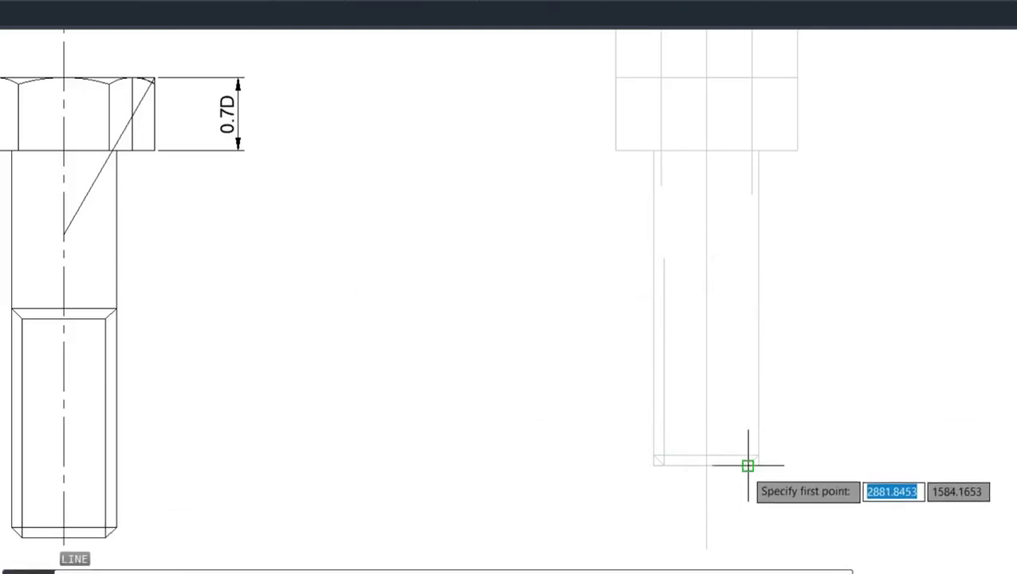
click(747, 466)
click(734, 270)
key(Return)
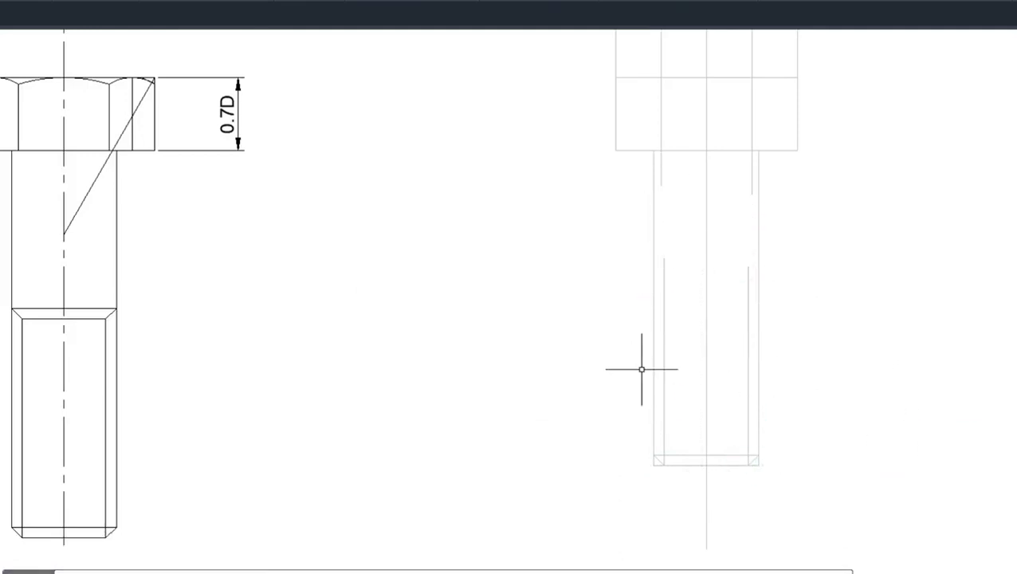
Cancel a stray line and draw the thread-top line across the thread ends.
key(Return)
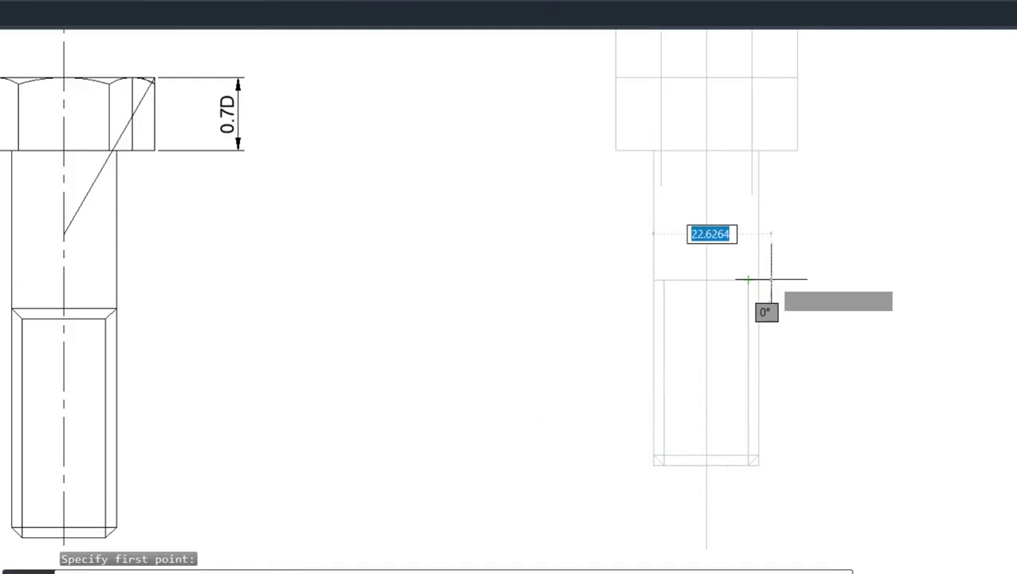
click(767, 279)
key(Return)
key(Return)
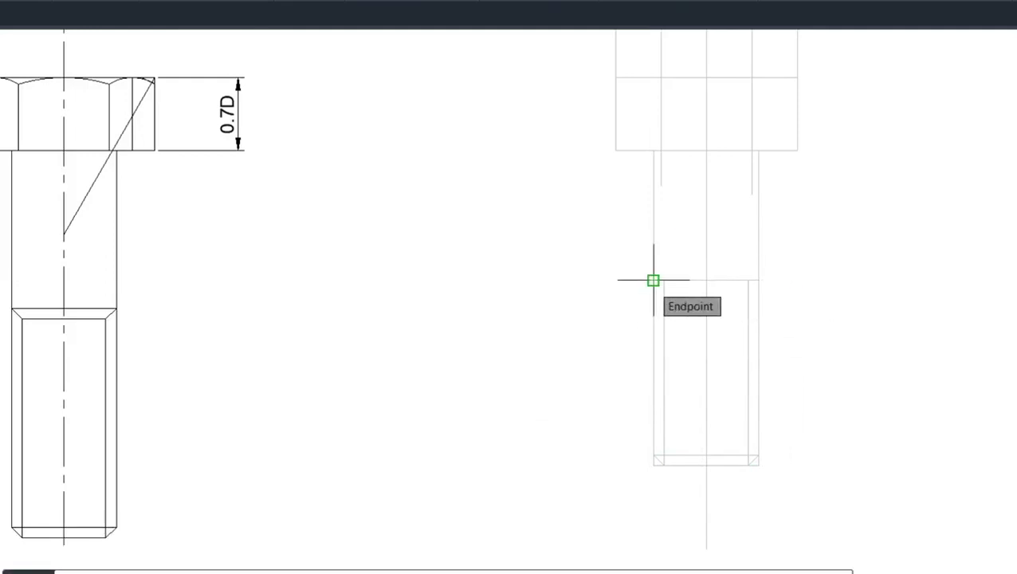
key(Return)
click(653, 280)
click(664, 288)
key(Return)
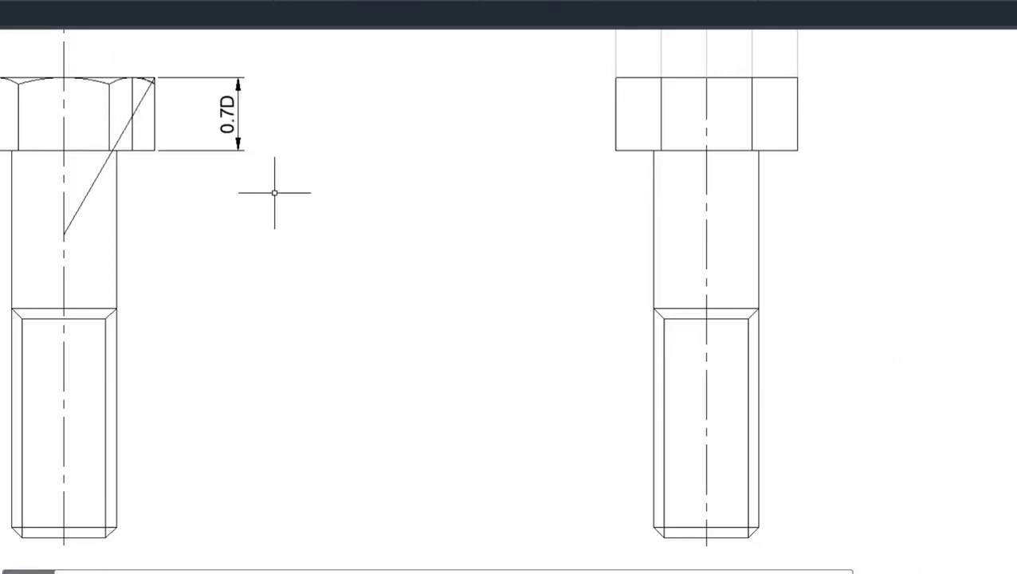
Draw a 34.641-unit diagonal from the head's top-right corner to the centreline at about 120°.
scroll(816, 61, up, 2)
scroll(816, 62, up, 2)
scroll(816, 61, down, 2)
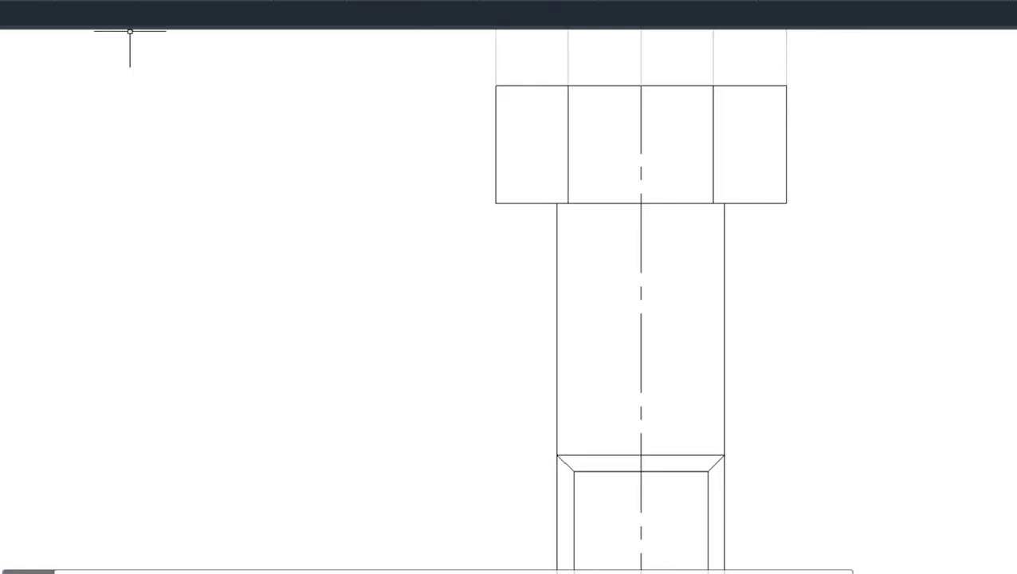
text(l)
key(Return)
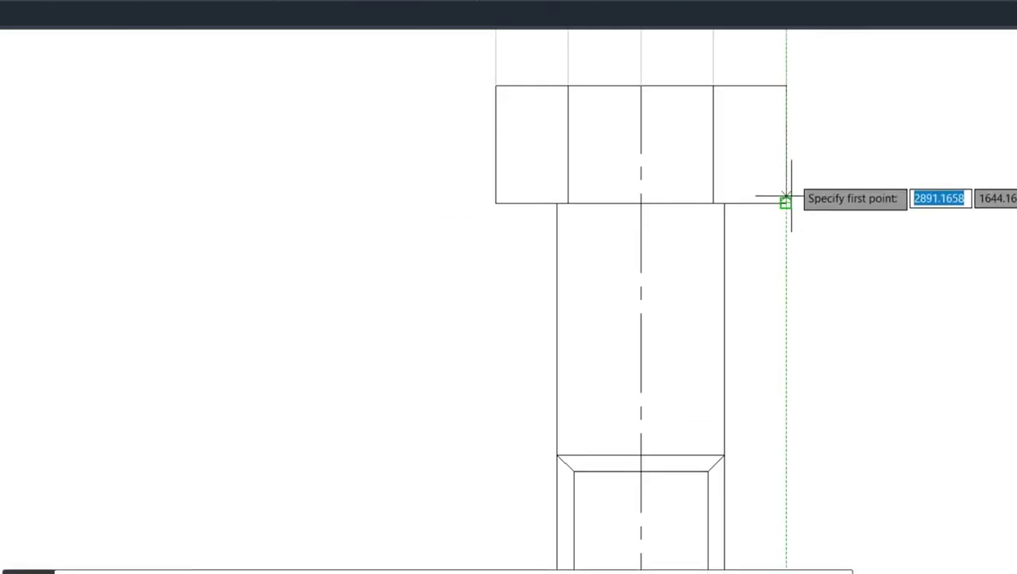
click(786, 85)
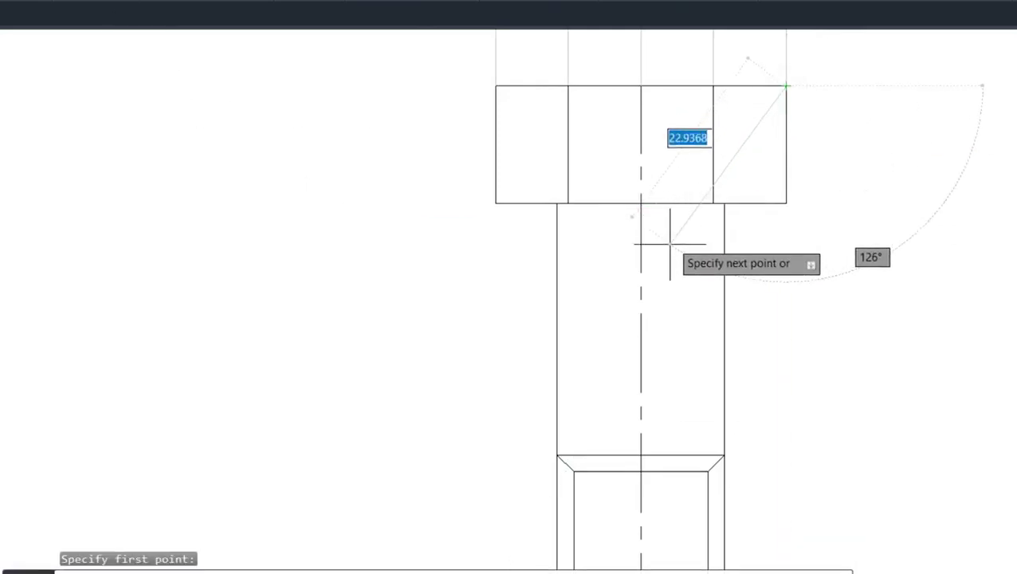
click(641, 338)
click(644, 339)
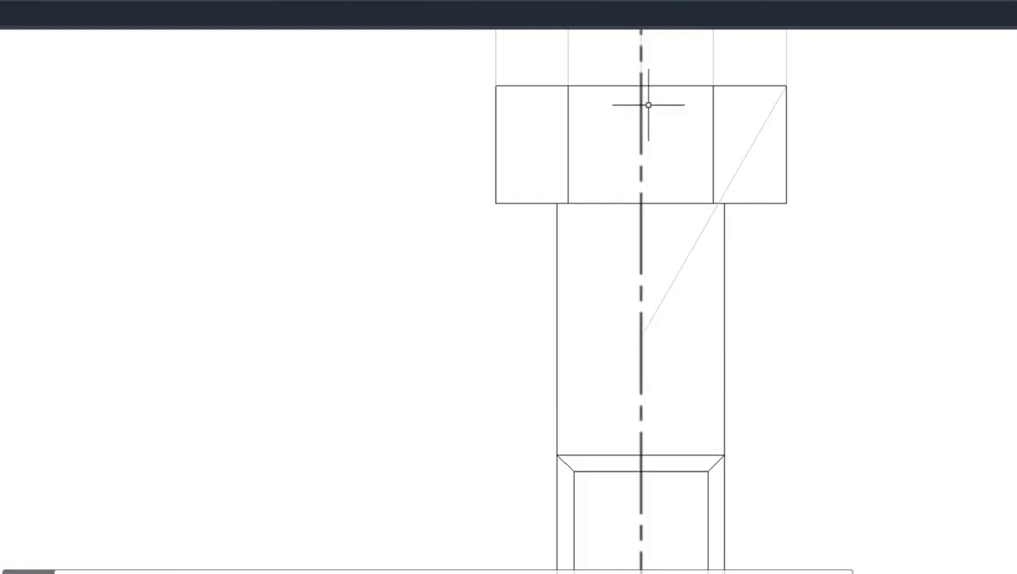
Draw a shallow three-point arc across the head's top edge over the central face.
text(a)
key(Return)
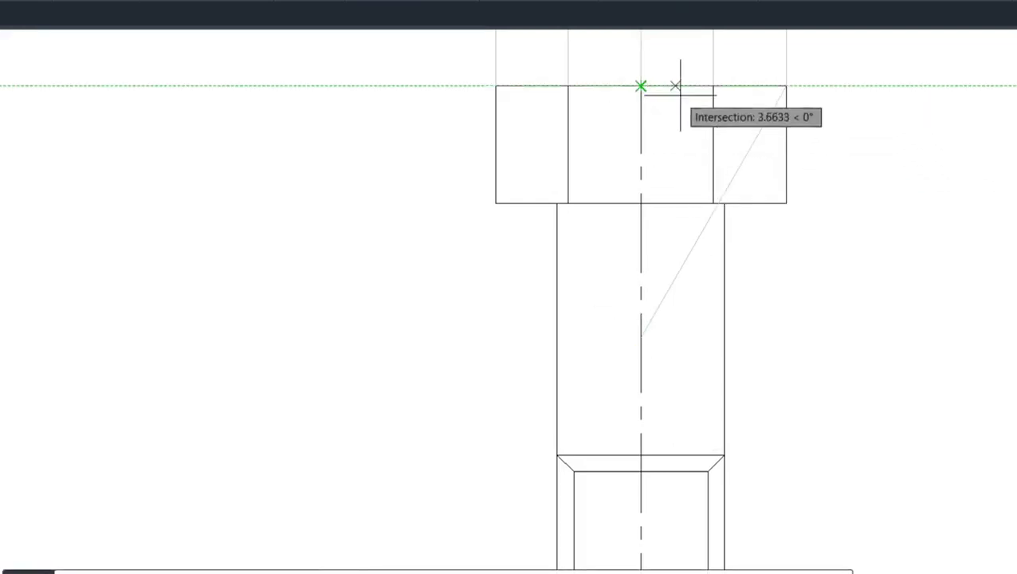
click(713, 96)
click(641, 85)
click(568, 95)
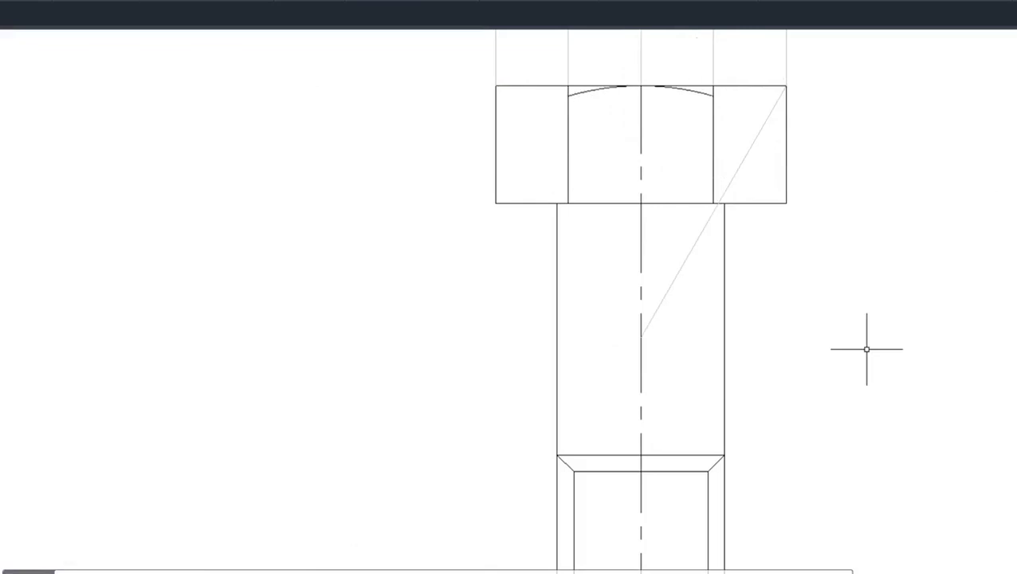
scroll(392, 271, down, 2)
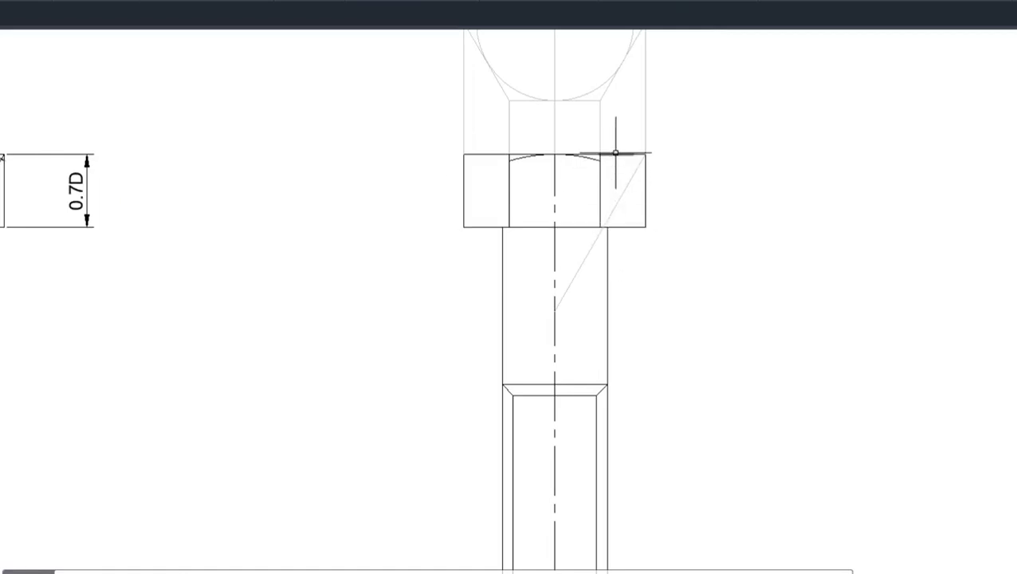
Begin a chamfer arc on the head's right outer face.
text(a)
key(Return)
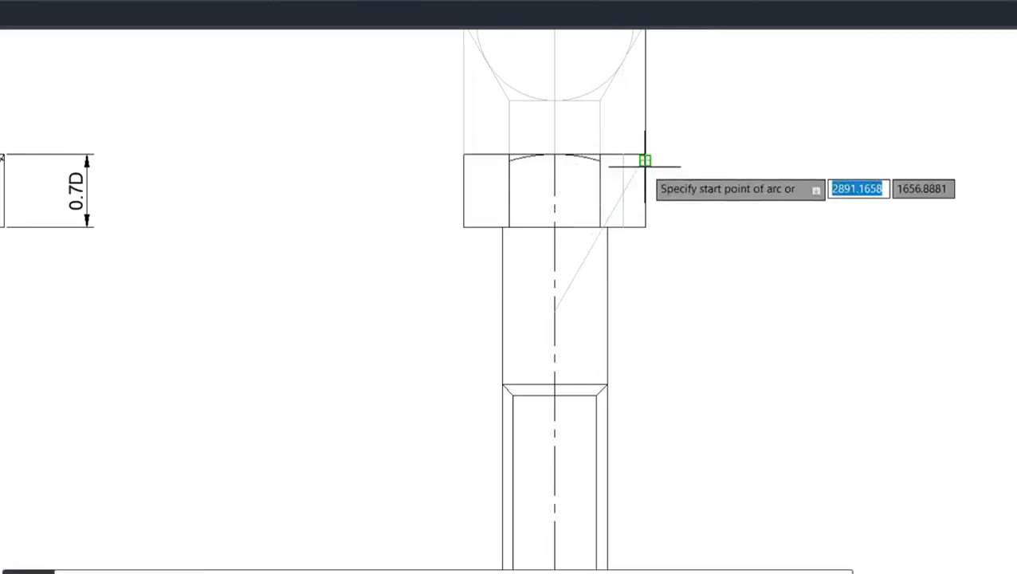
click(599, 157)
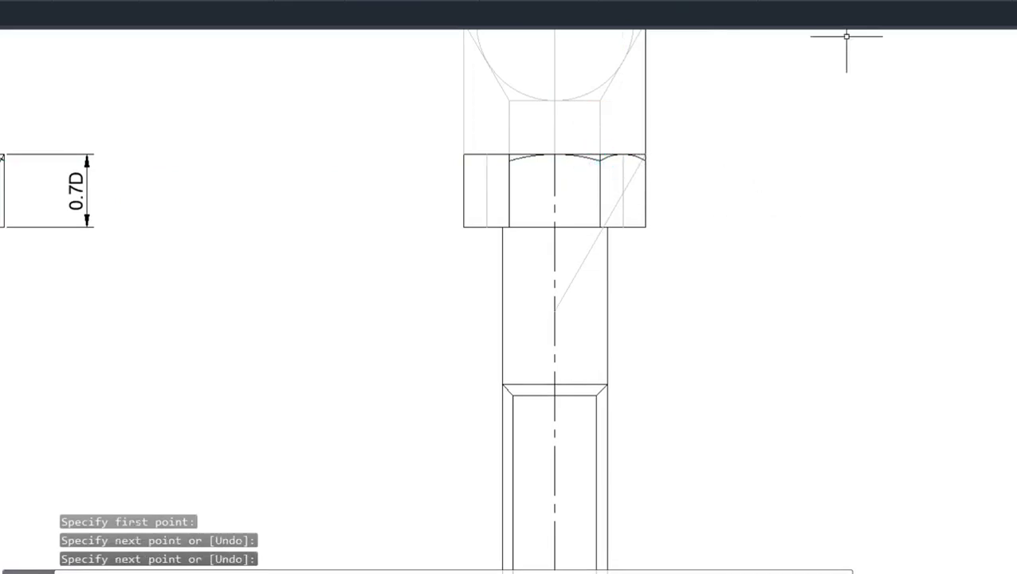
Draw a diagonal construction line from the head's top-left corner to the centreline.
key(Return)
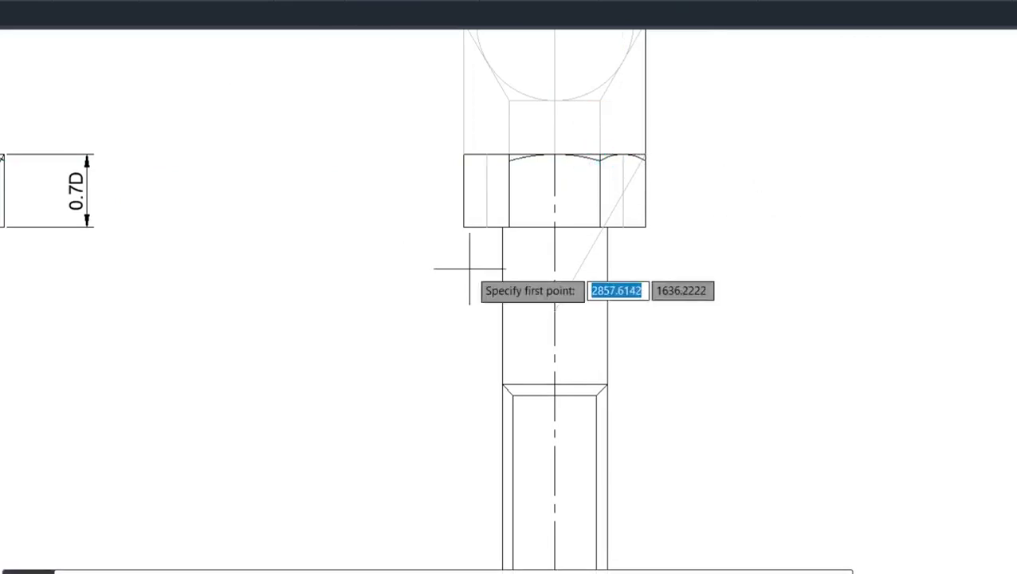
click(463, 154)
click(554, 307)
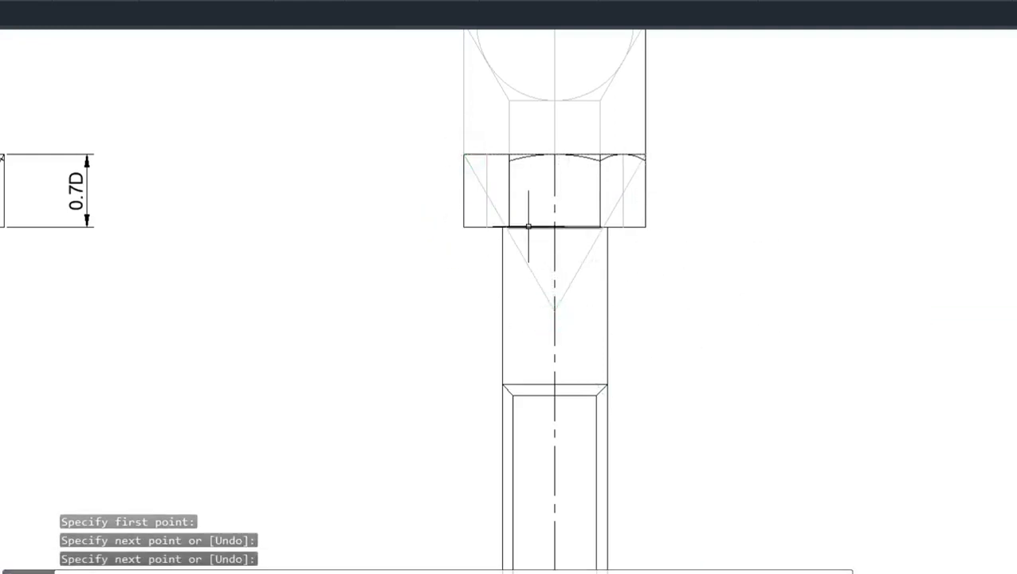
key(Return)
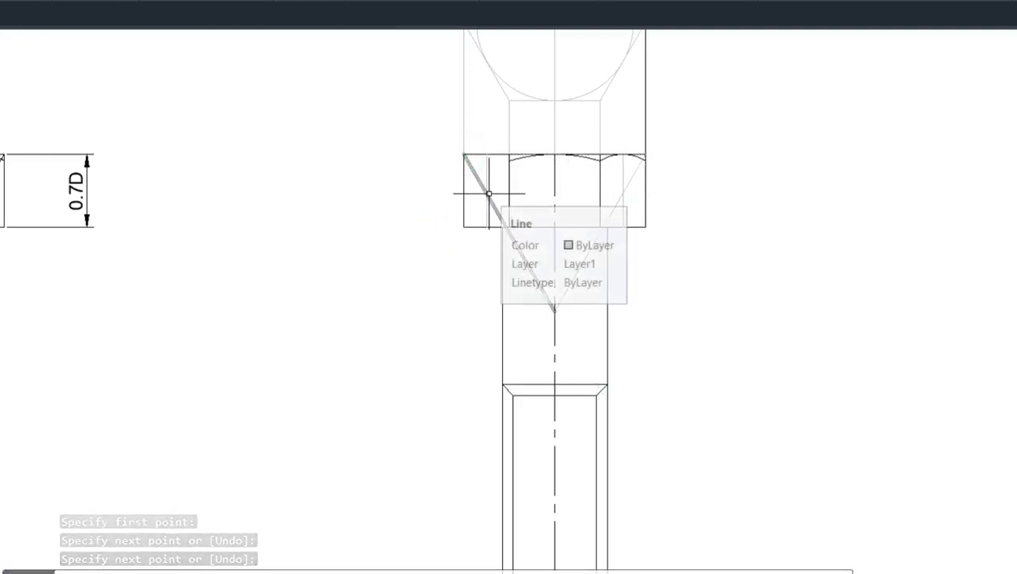
Draw a three-point chamfer arc across the head's left outer face.
text(a)
key(Return)
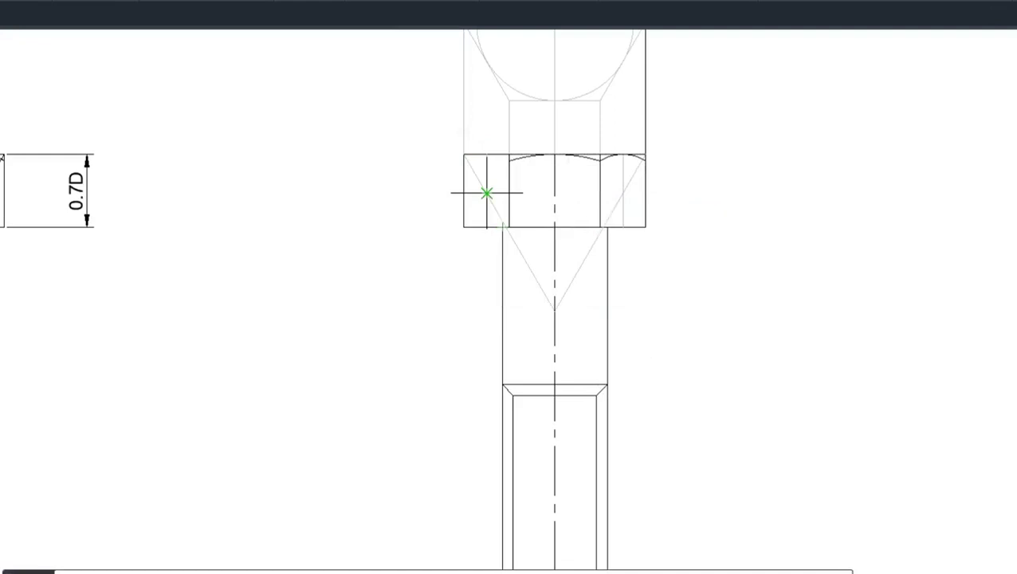
click(463, 154)
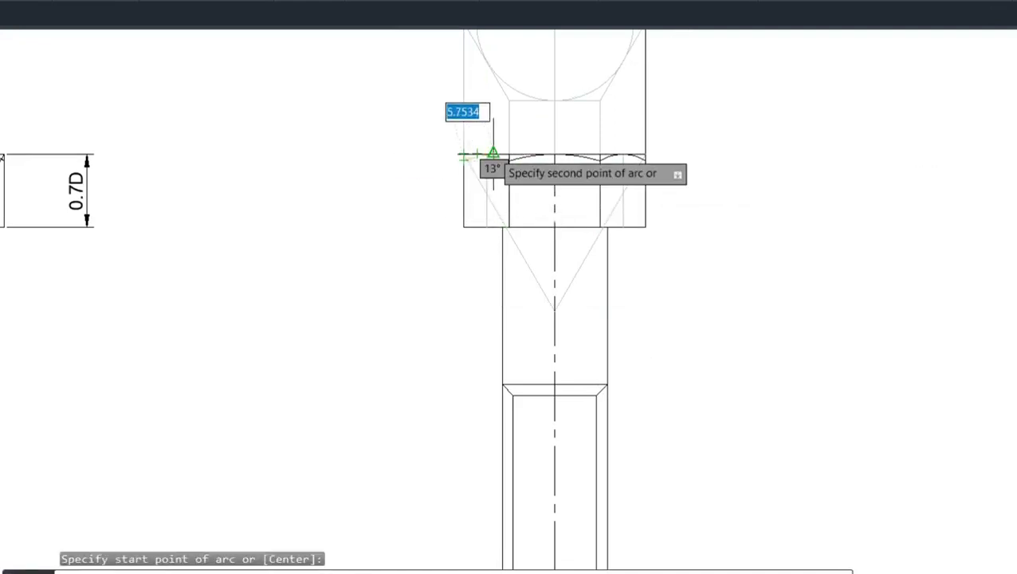
click(488, 155)
click(510, 157)
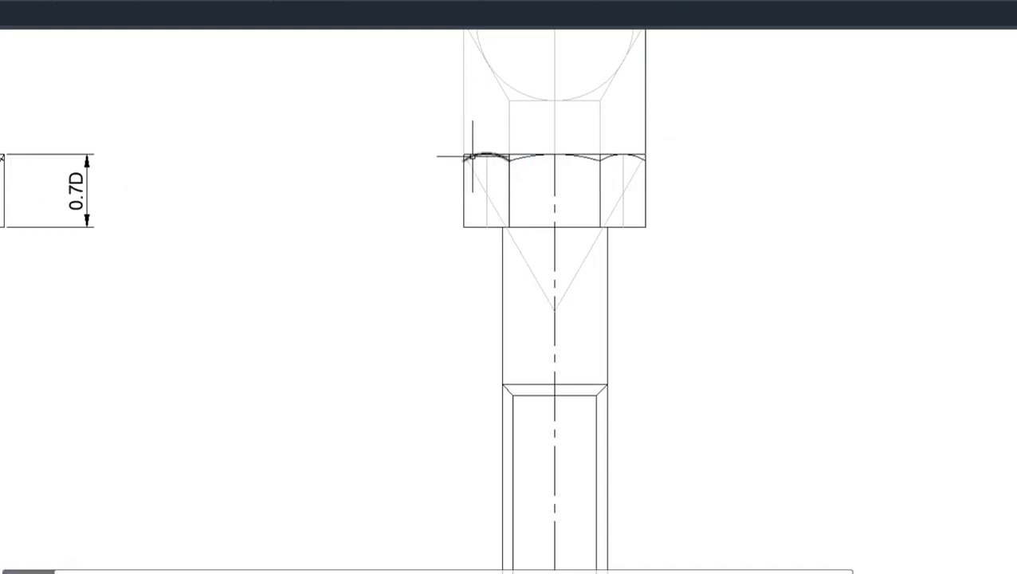
scroll(564, 158, up, 6)
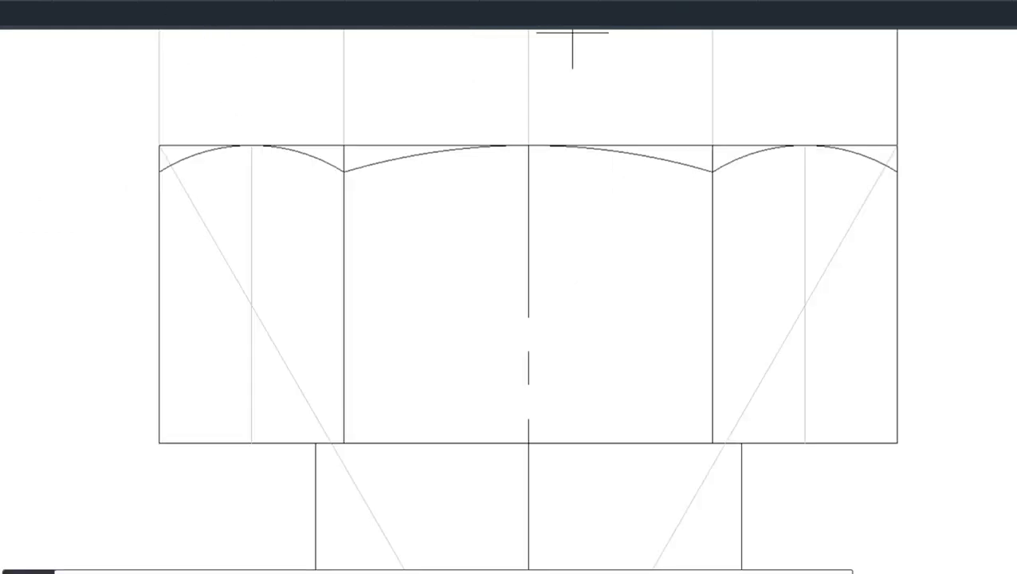
Draw short slanted chamfer lines joining each outer arc end to the head's top edge.
text(l)
key(Return)
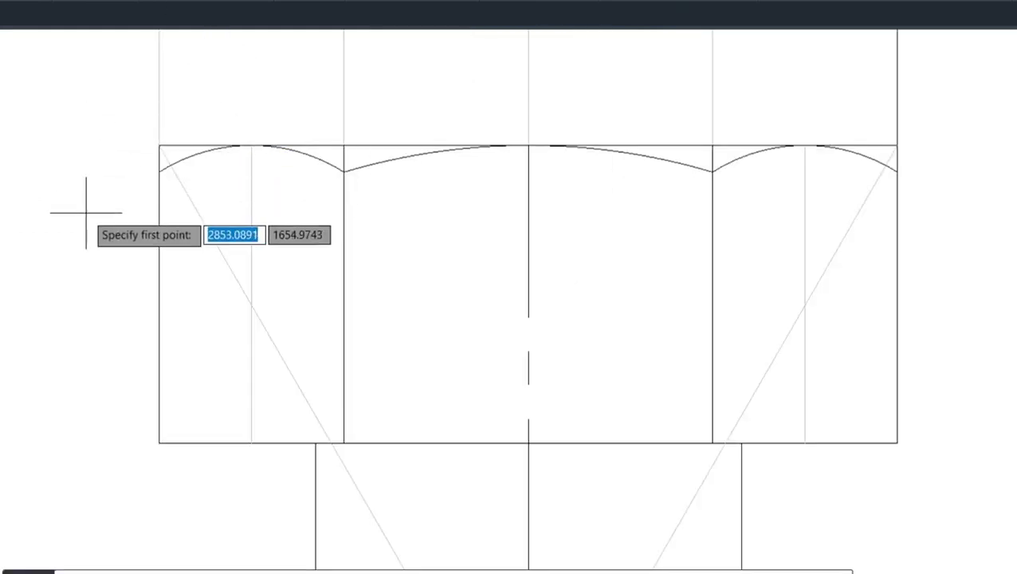
click(159, 169)
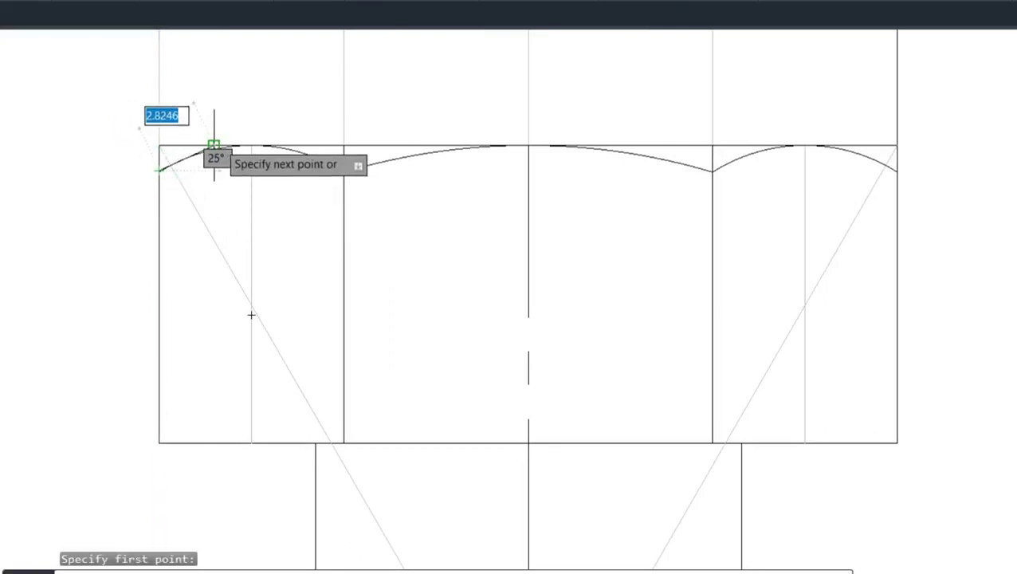
click(214, 148)
click(228, 142)
key(Return)
key(Return)
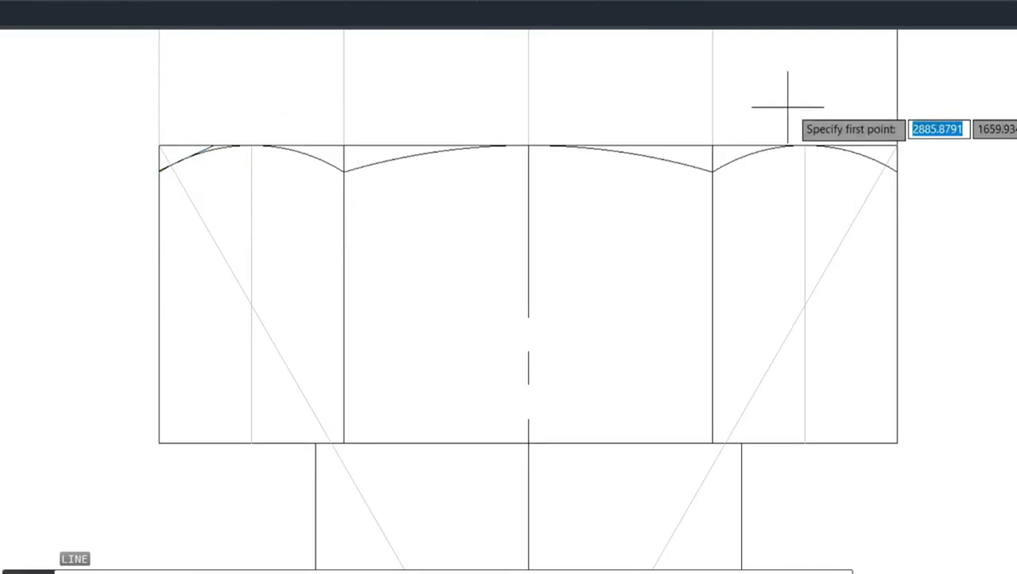
click(897, 169)
click(843, 146)
key(Return)
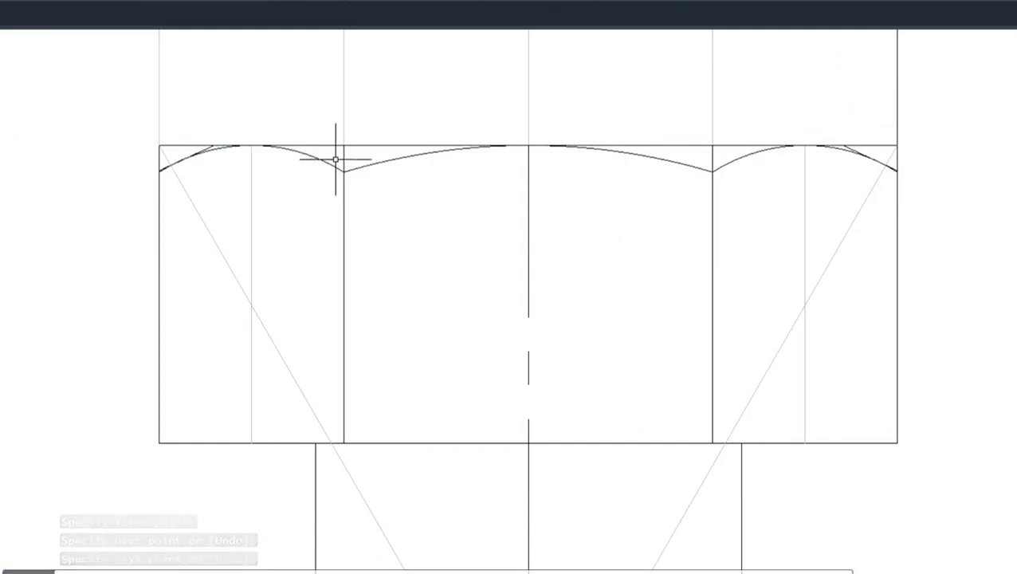
Erase the leftover square corner pieces of the top edge on both sides.
key(Delete)
click(185, 146)
key(Delete)
click(891, 146)
key(Delete)
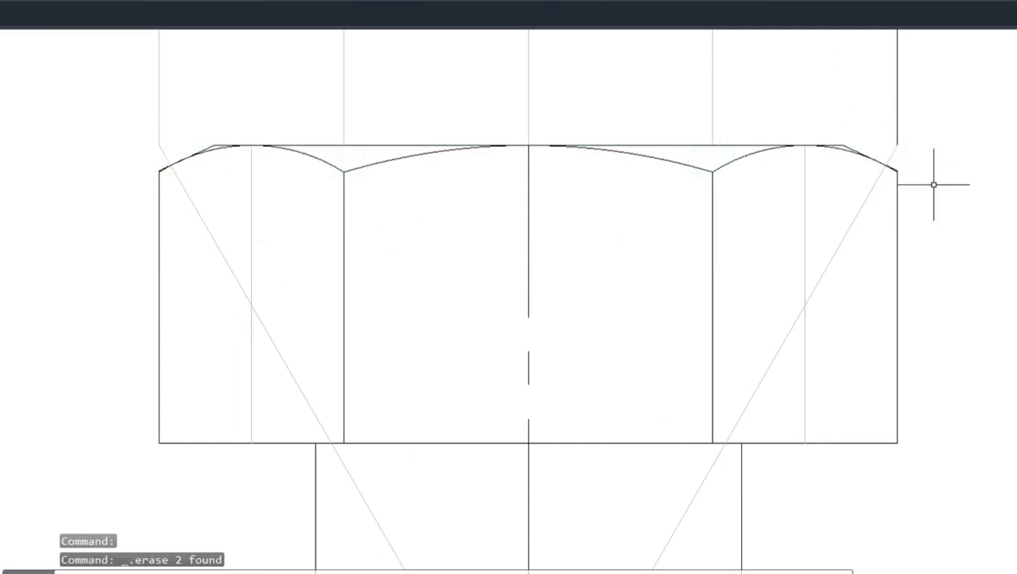